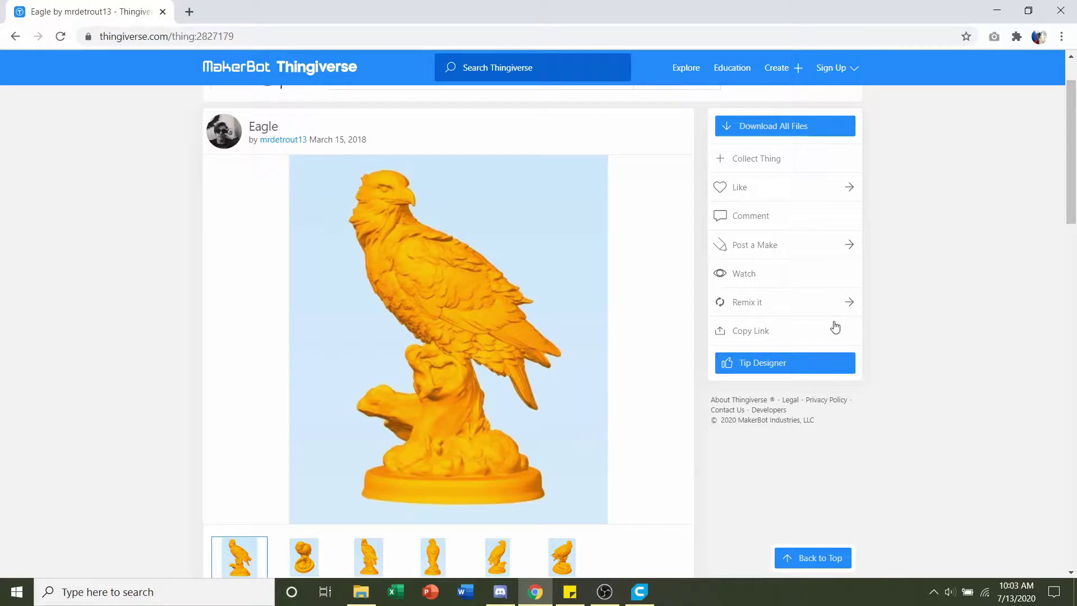
Scroll up and down through the Eagle model's Thingiverse page
ctrl+scroll(218, 156, up, 3)
ctrl+scroll(219, 156, up, 3)
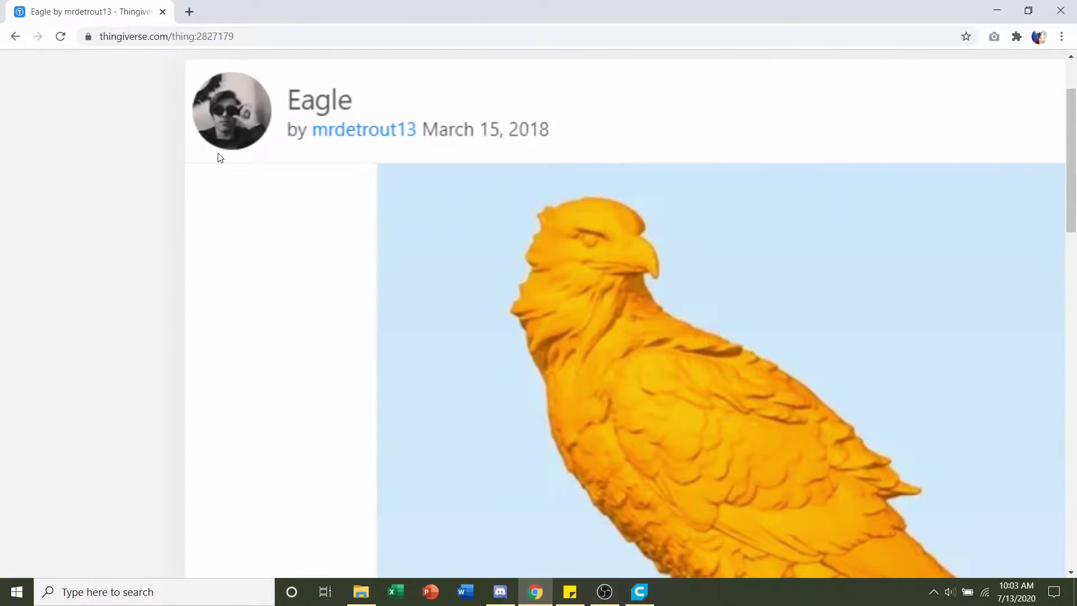
ctrl+scroll(219, 157, down, 6)
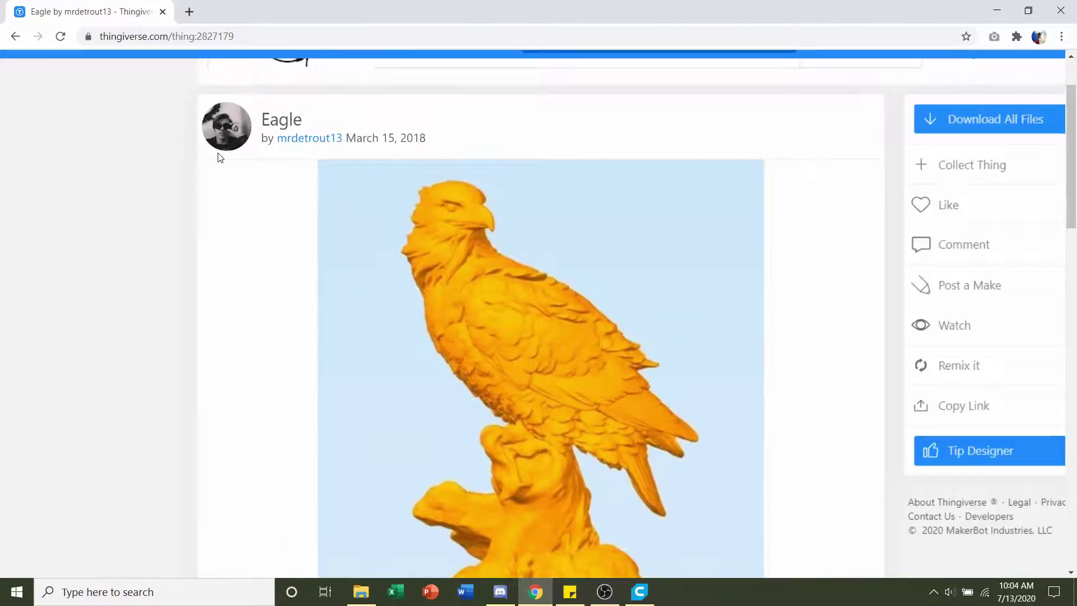
scroll(585, 387, down, 3)
scroll(585, 387, down, 5)
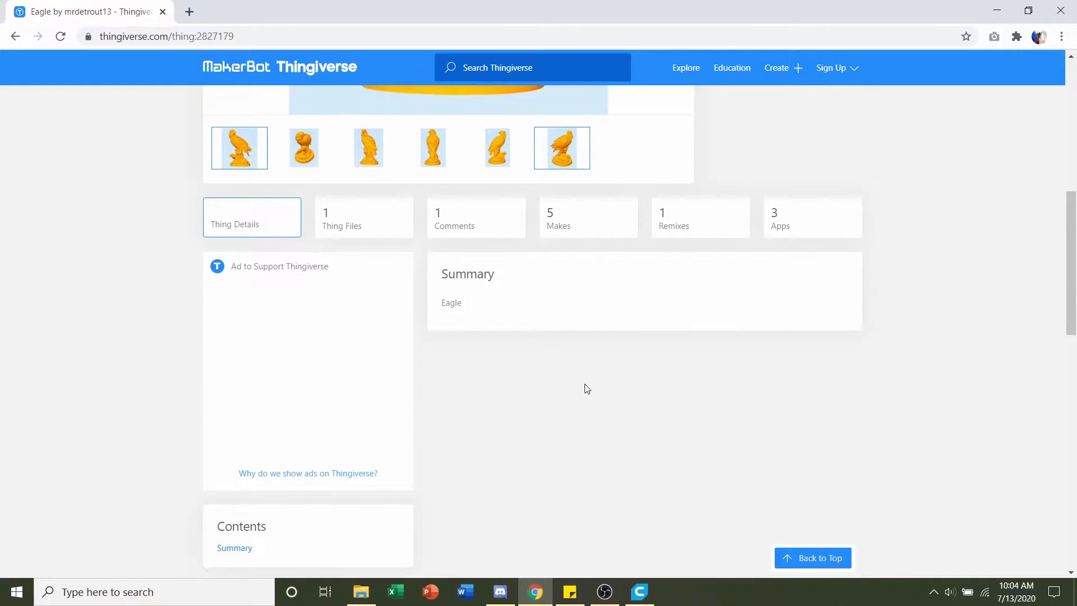
ctrl+scroll(585, 388, up, 4)
ctrl+scroll(587, 389, down, 5)
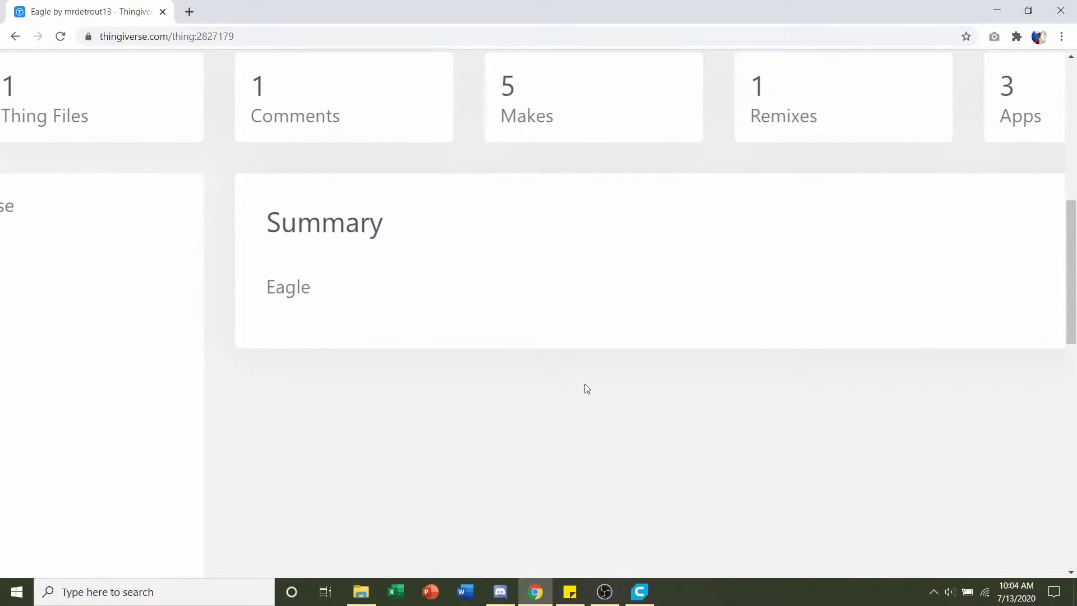
ctrl+scroll(587, 388, up, 3)
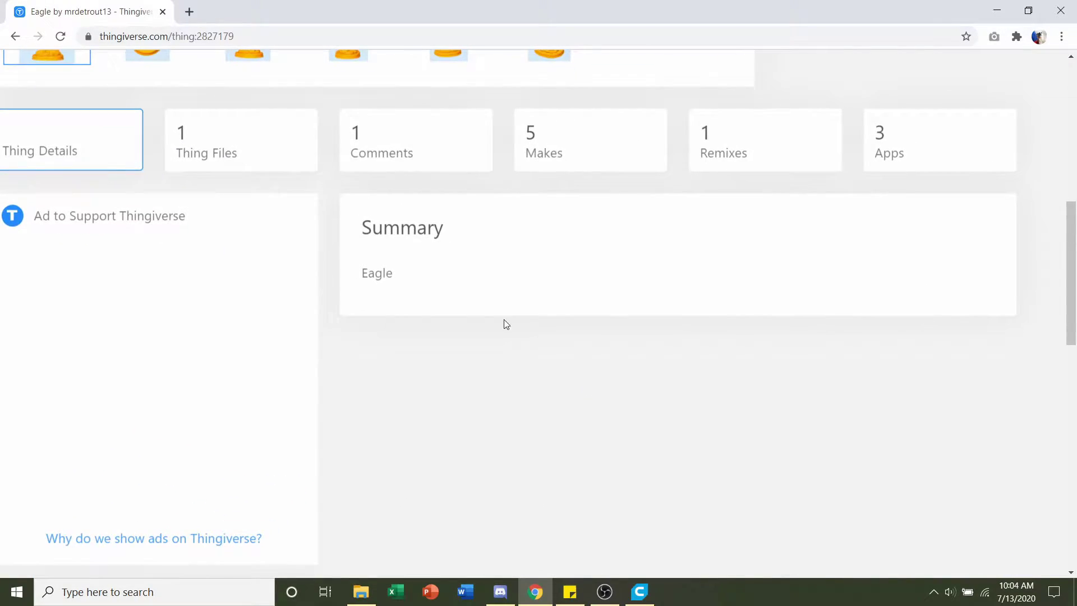
Highlight 'Eagle' in the summary, then restore the files folder holding Eagle.stl
double_click(374, 275)
click(416, 281)
ctrl+scroll(416, 281, down, 3)
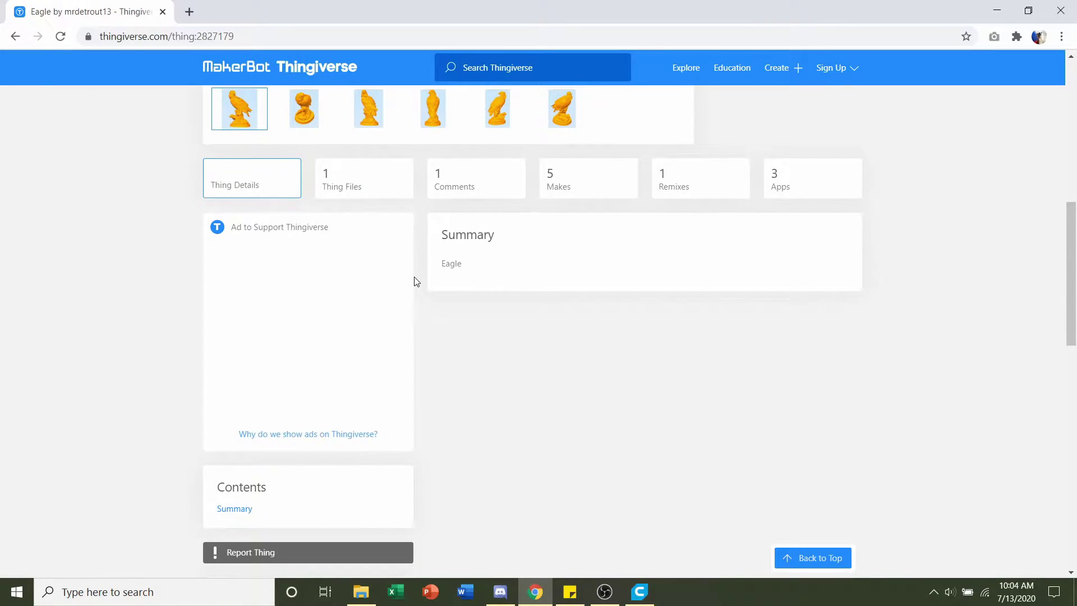
scroll(415, 281, up, 6)
scroll(415, 281, up, 2)
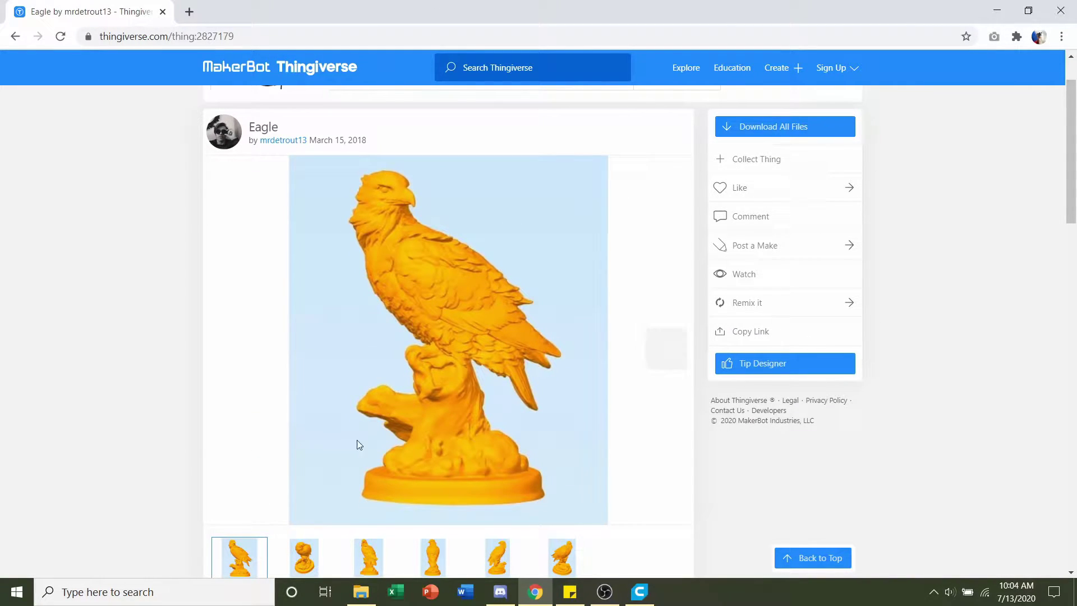
click(361, 592)
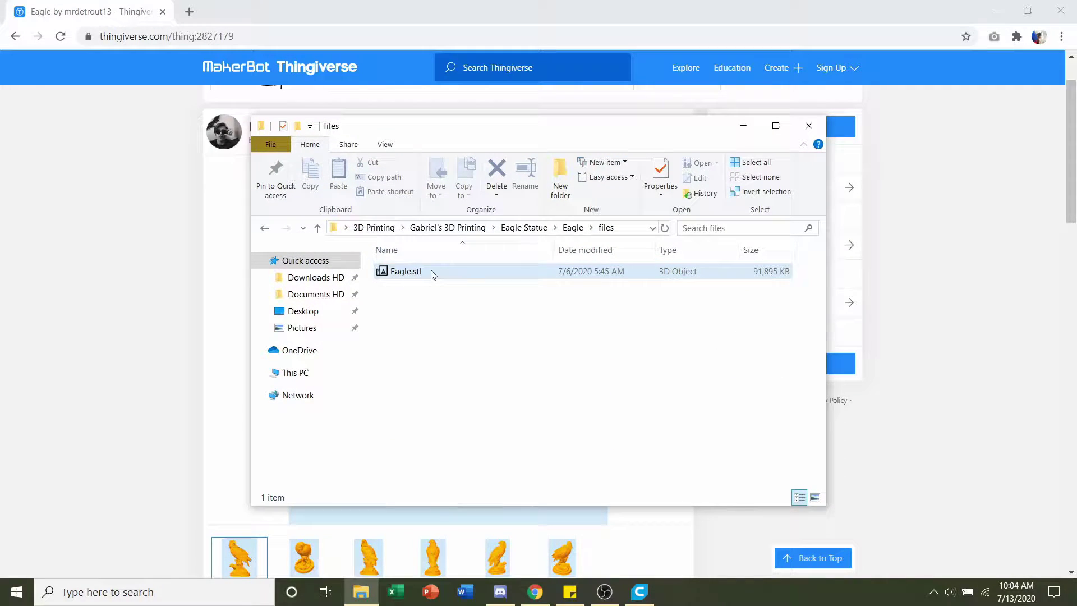
Drag Eagle.stl into Cura to load the 315.2 x 310.0 x 577.5 mm eagle
drag(432, 274, 549, 291)
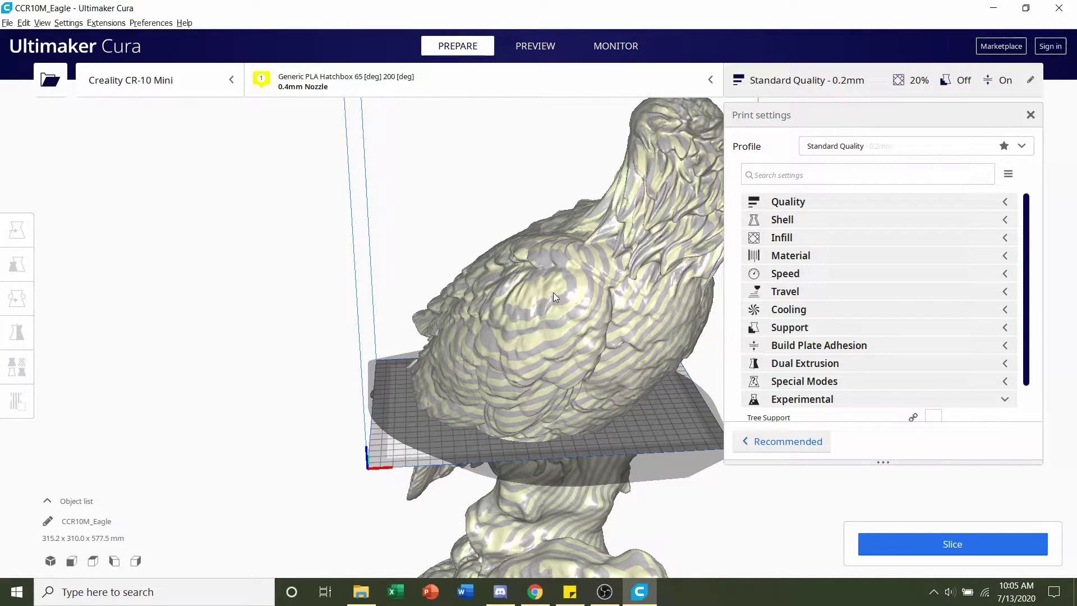
Scale the eagle uniformly to 15% through the Scale tool's X field
click(539, 280)
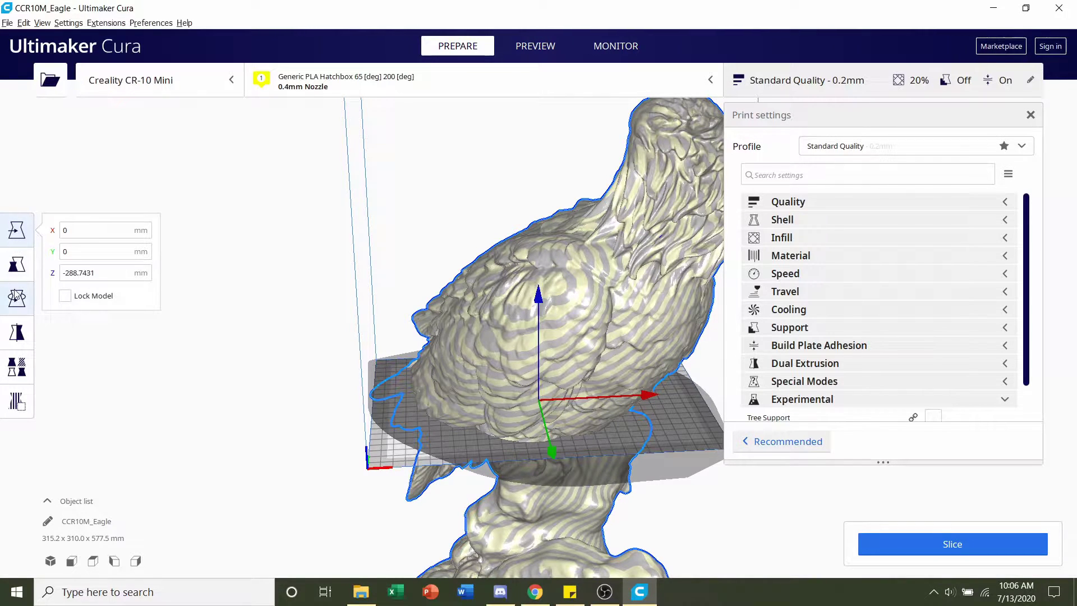
click(14, 268)
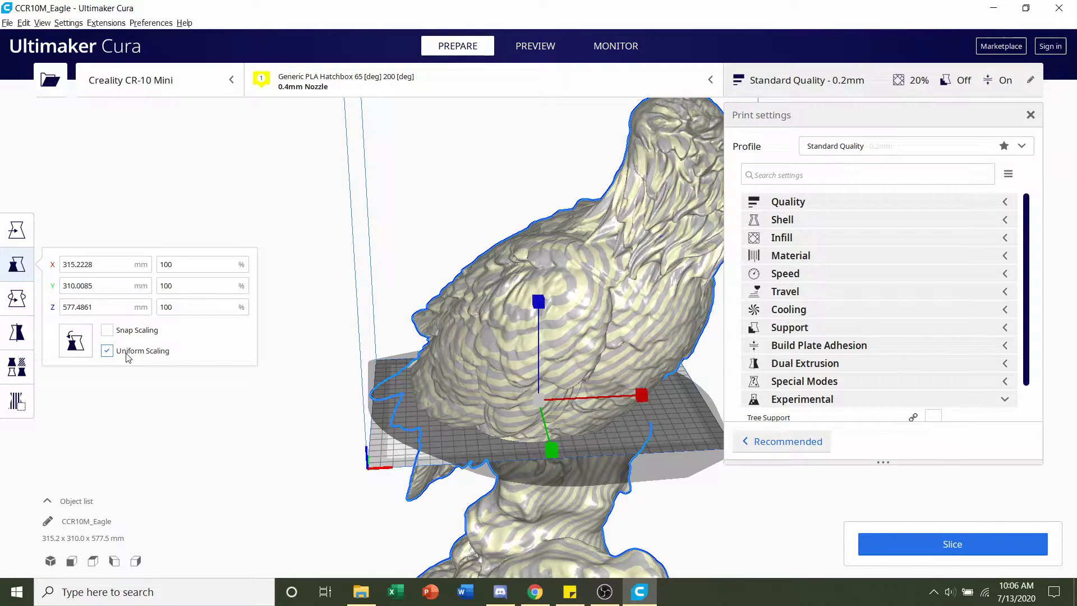
double_click(166, 264)
text(15)
key(Return)
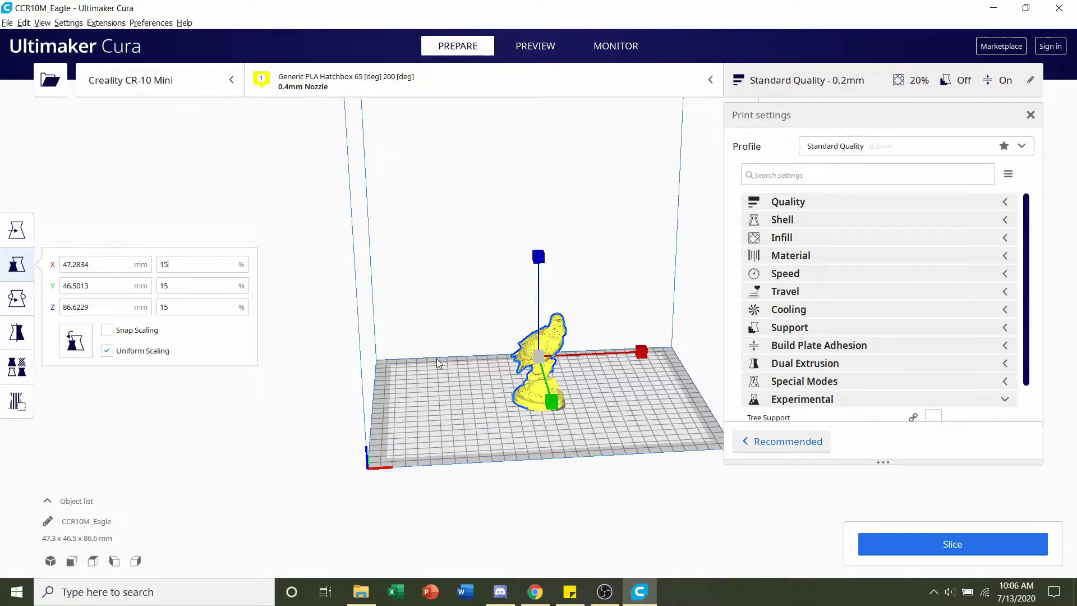
Orbit around the 47.3 x 46.5 x 86.6 mm eagle to inspect it
scroll(436, 358, up, 5)
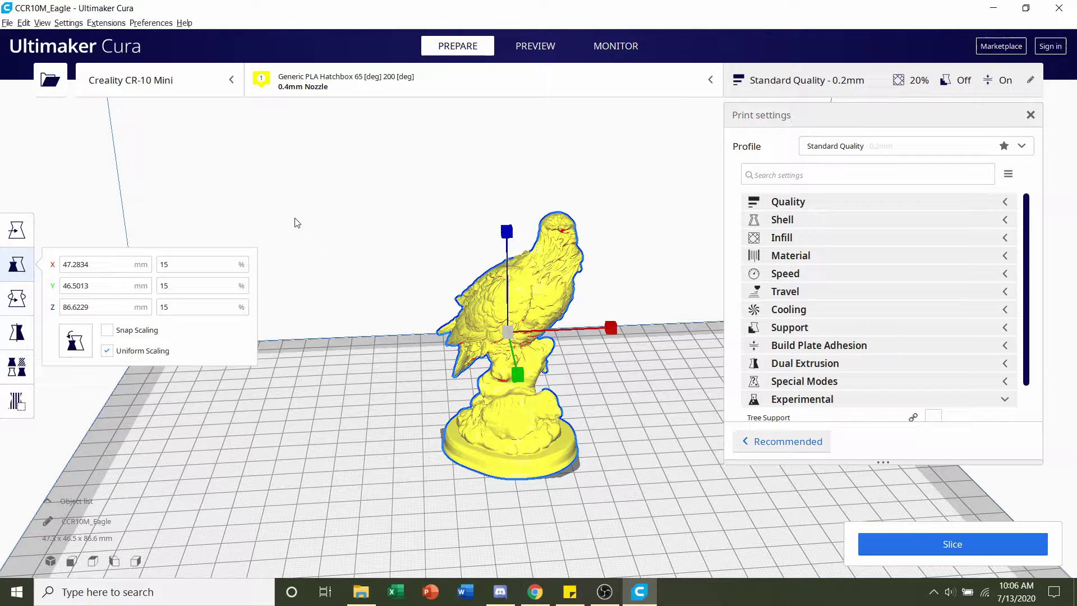
right_drag(296, 255, 292, 209)
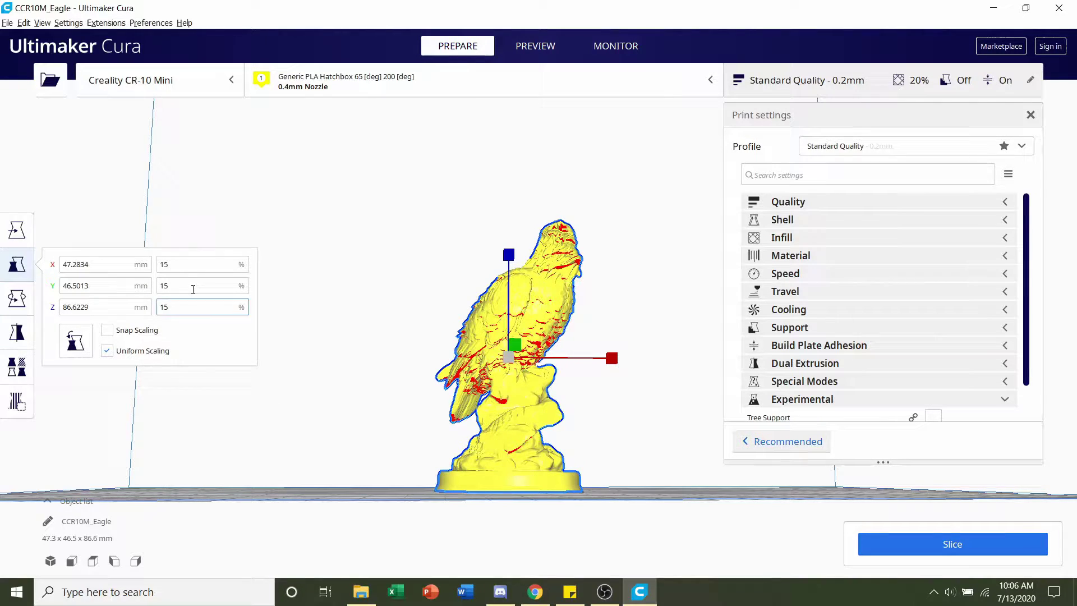
double_click(203, 261)
click(300, 271)
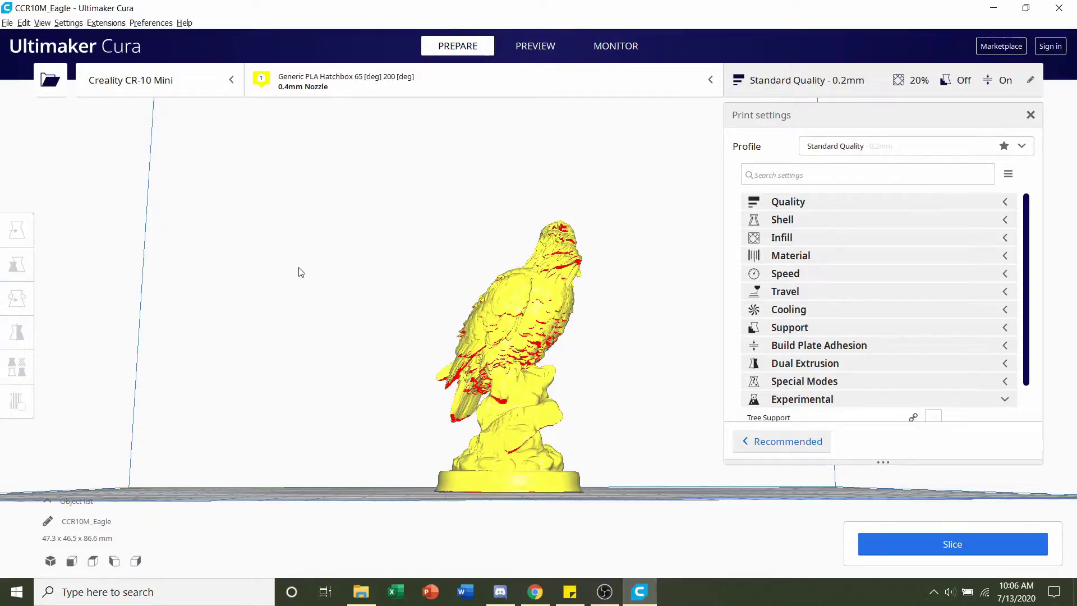
right_drag(295, 313, 413, 345)
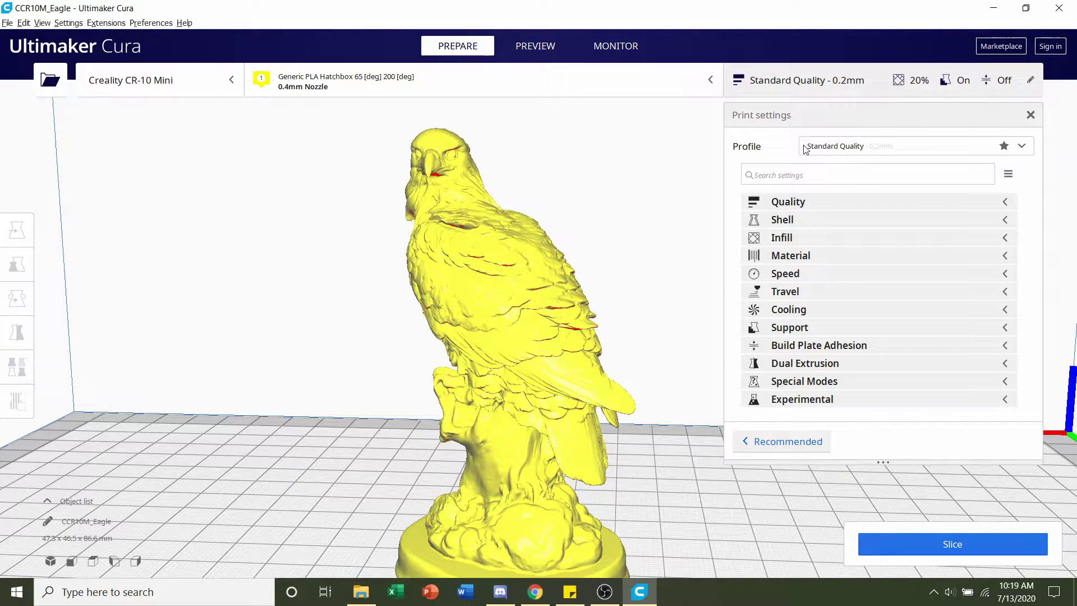
Reapply the Standard Quality - 0.2 mm profile and discard the customized support changes
click(863, 150)
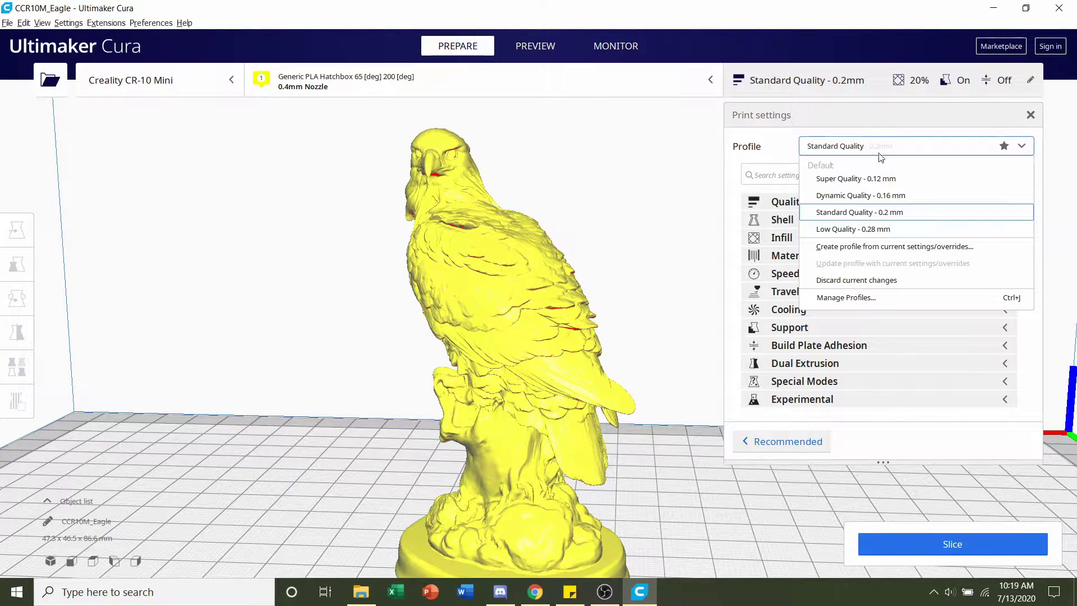
click(919, 217)
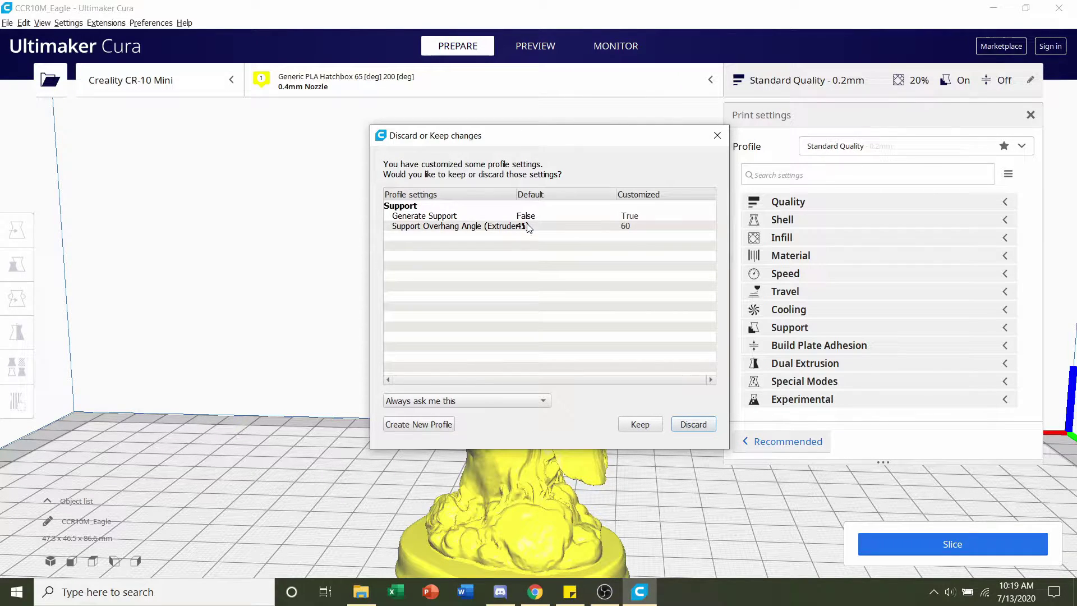
click(687, 424)
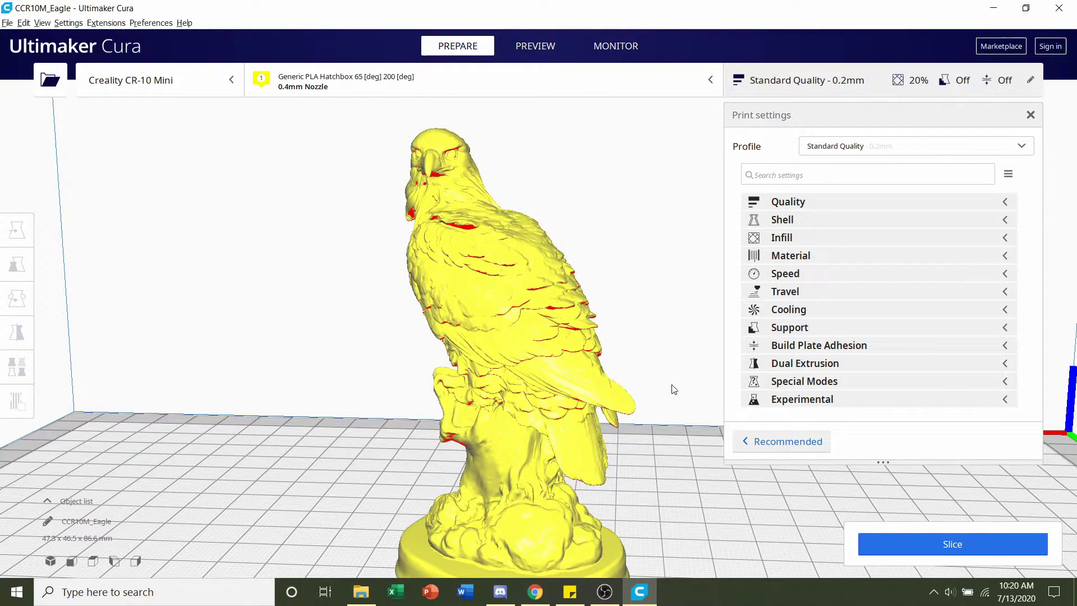
Enable Generate Support, set Support Overhang Angle to 60 and clear Support Wall Line Count
click(854, 331)
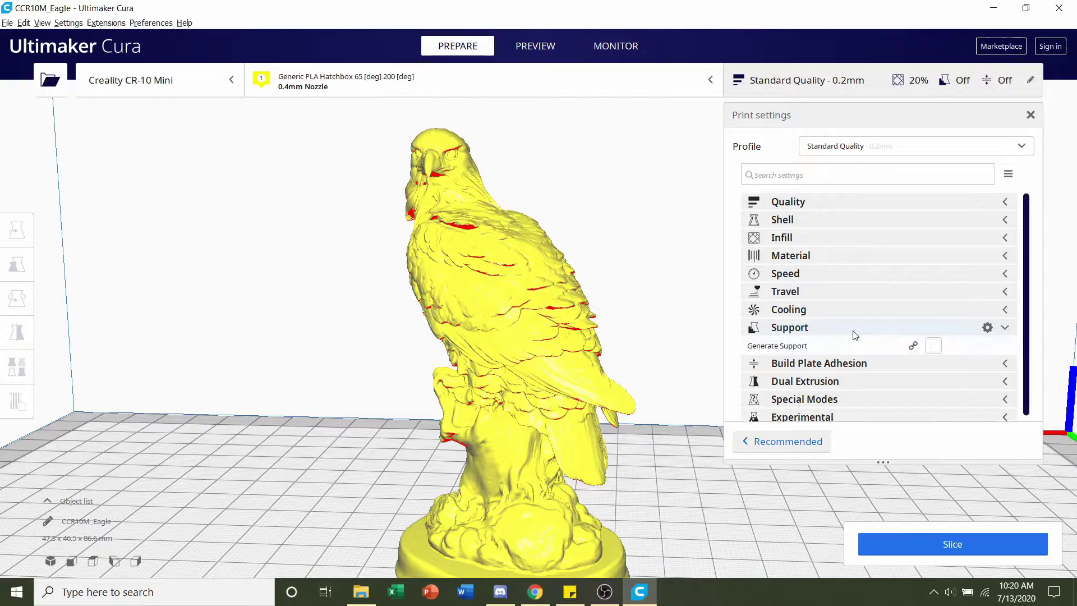
click(935, 346)
scroll(929, 326, down, 2)
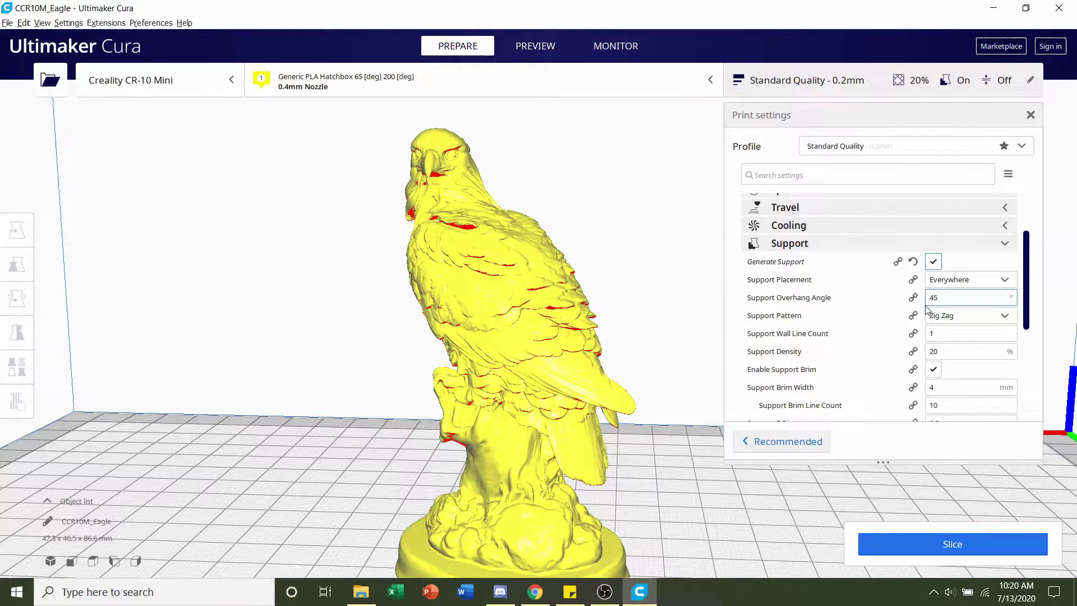
mouse_move(763, 299)
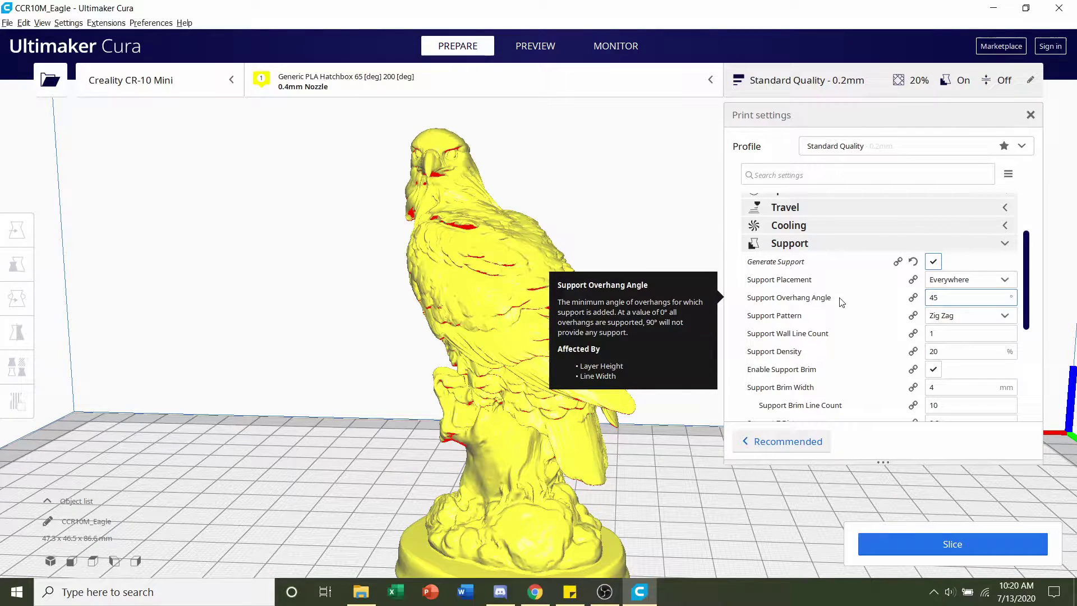
double_click(953, 297)
text(60)
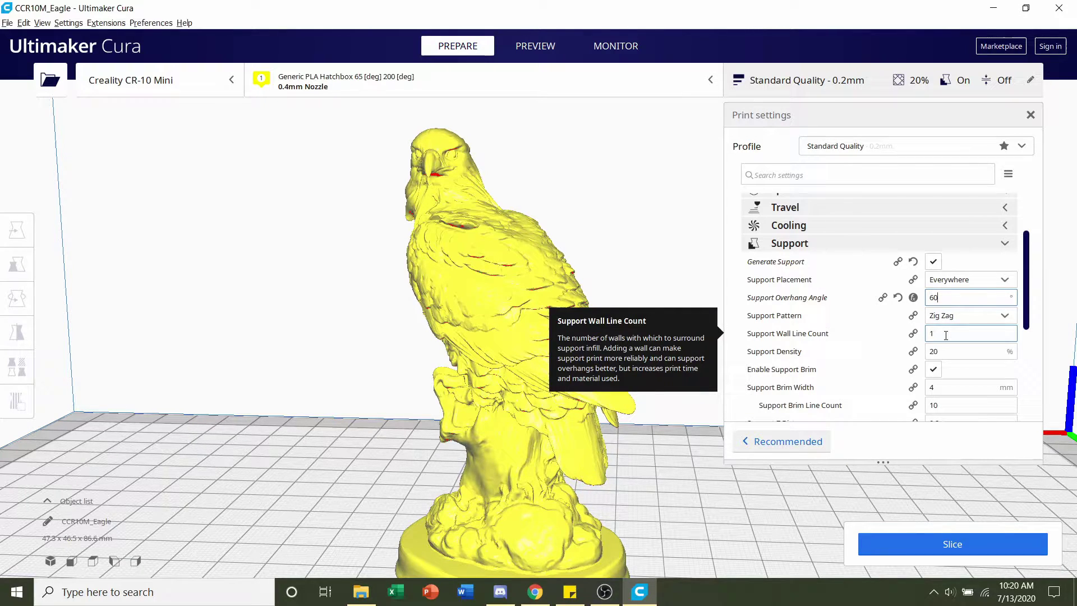
click(941, 334)
key(BackSpace)
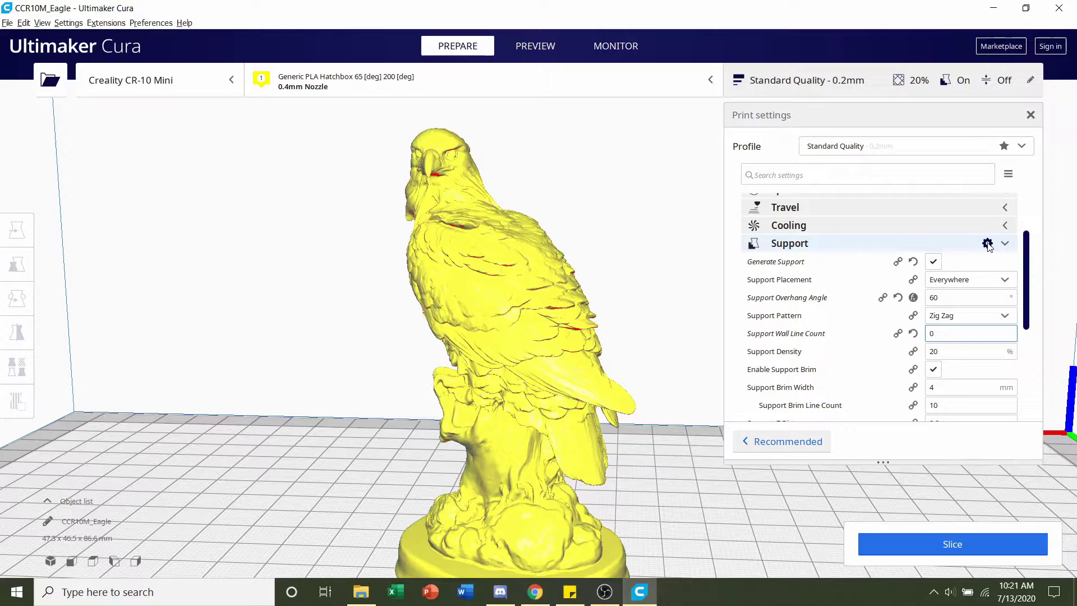
click(988, 244)
click(535, 147)
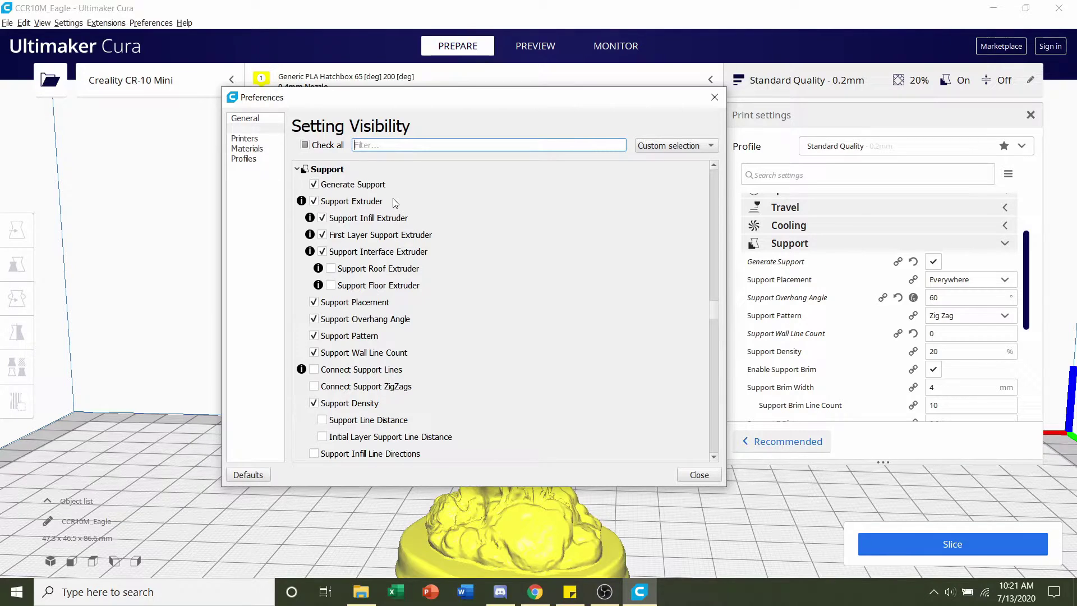
text(support wall)
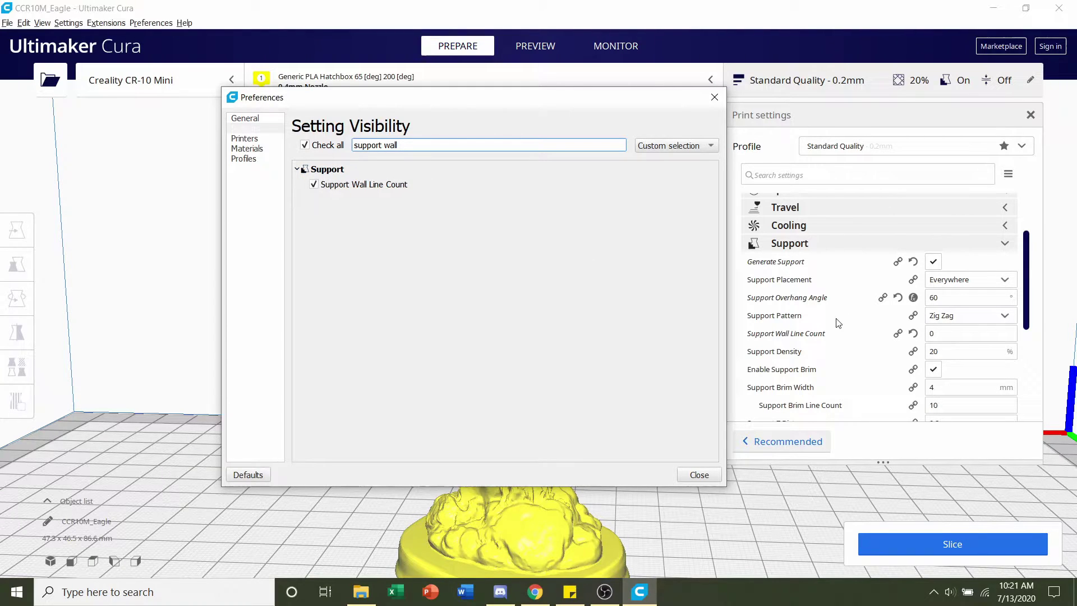
click(699, 475)
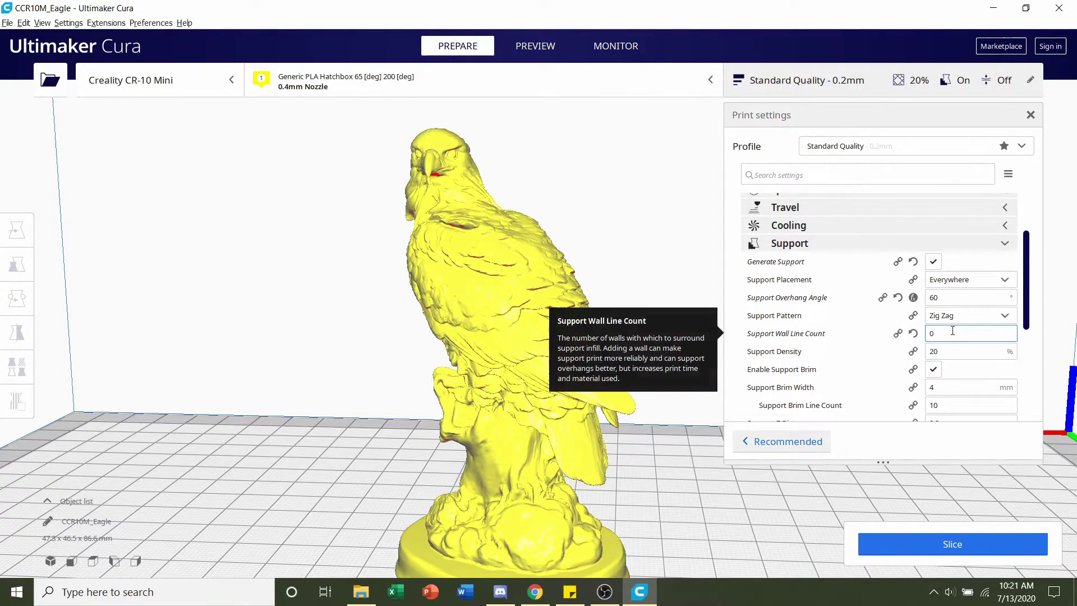
Set Support Density to 5% and Support Z Distance to 0.26 mm
click(936, 334)
scroll(936, 334, down, 1)
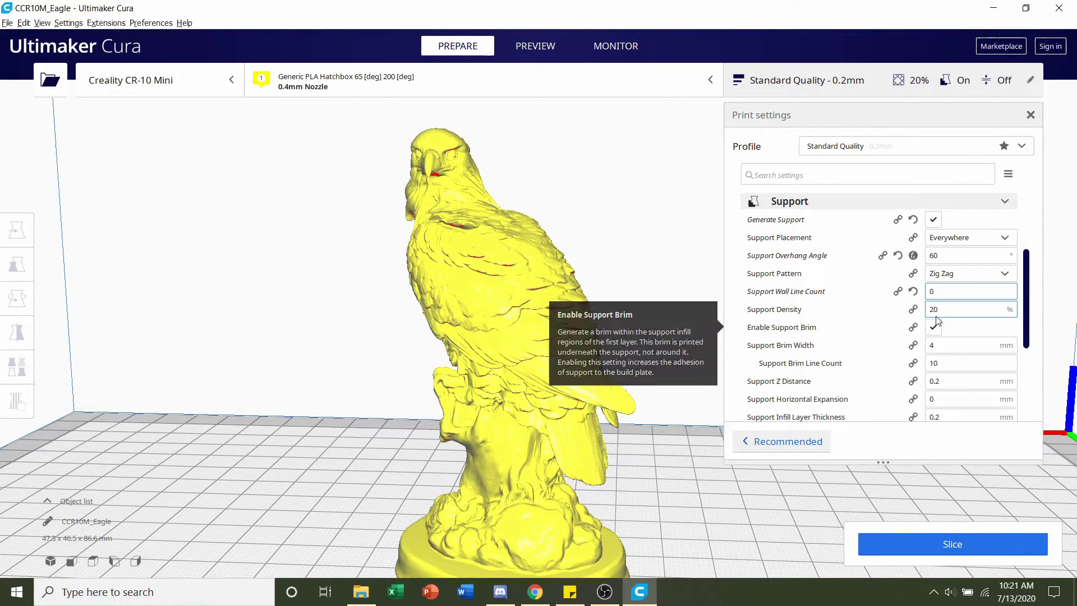
double_click(943, 310)
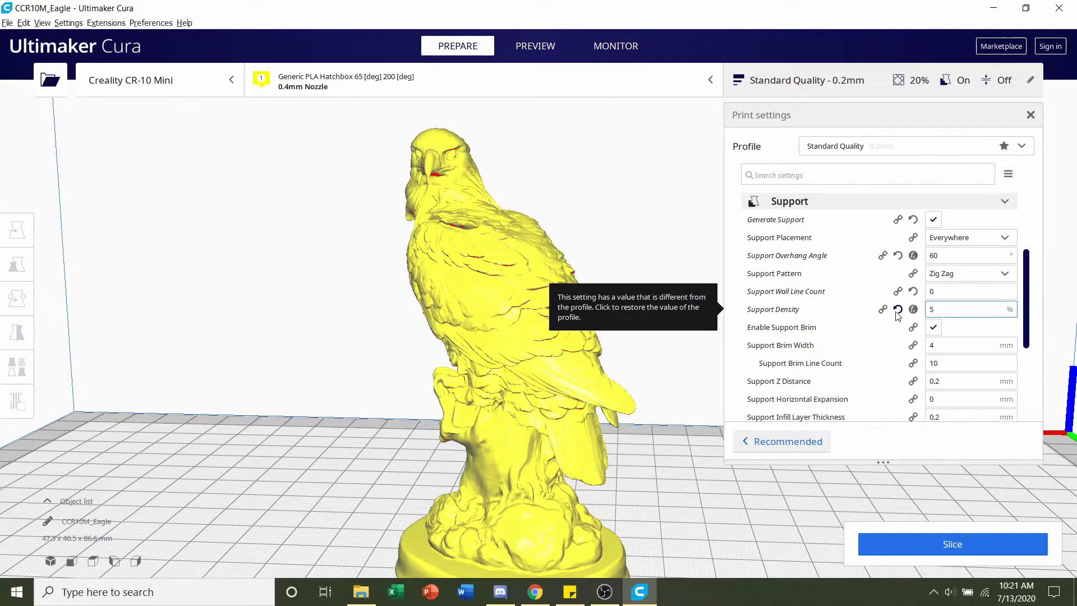
scroll(872, 322, down, 2)
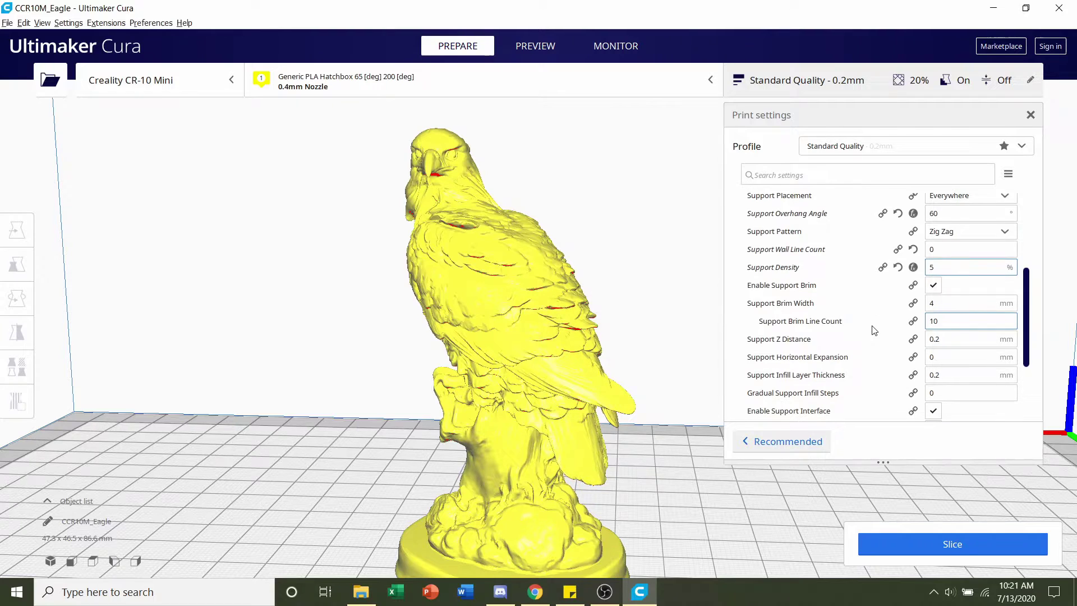
click(954, 336)
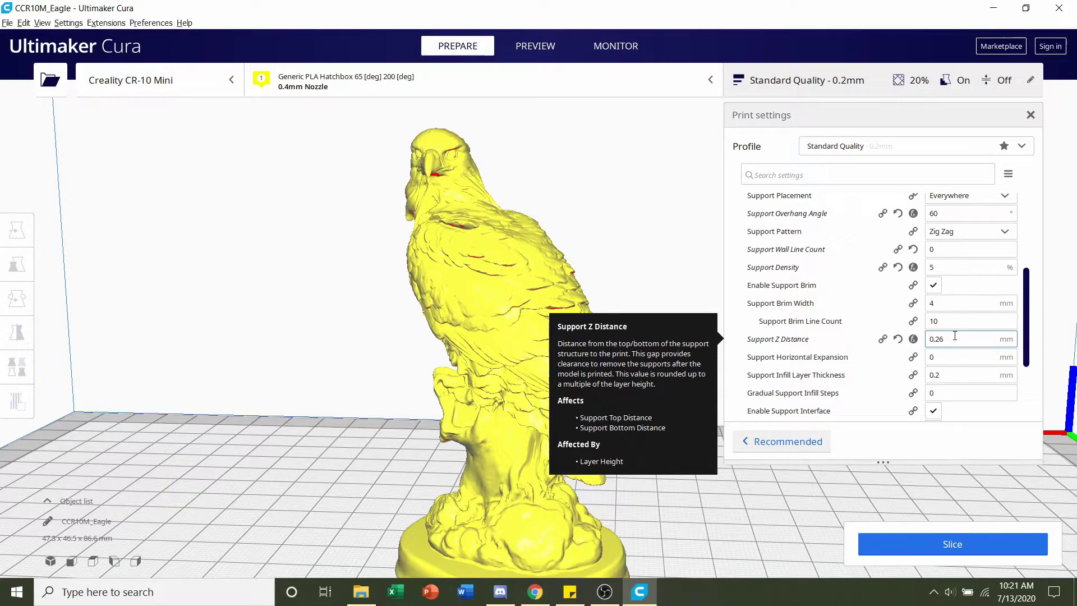
scroll(955, 336, down, 3)
click(603, 449)
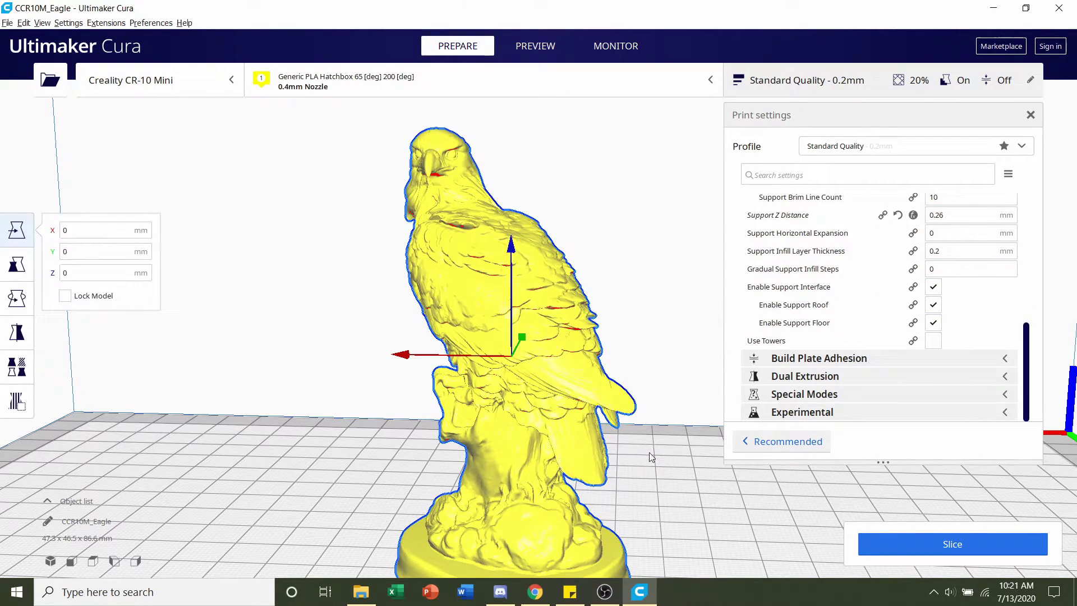
Inspect the eagle's underside overhangs, then slice it for a 4 h 30 min, 28 g print
click(654, 507)
right_drag(656, 513, 644, 353)
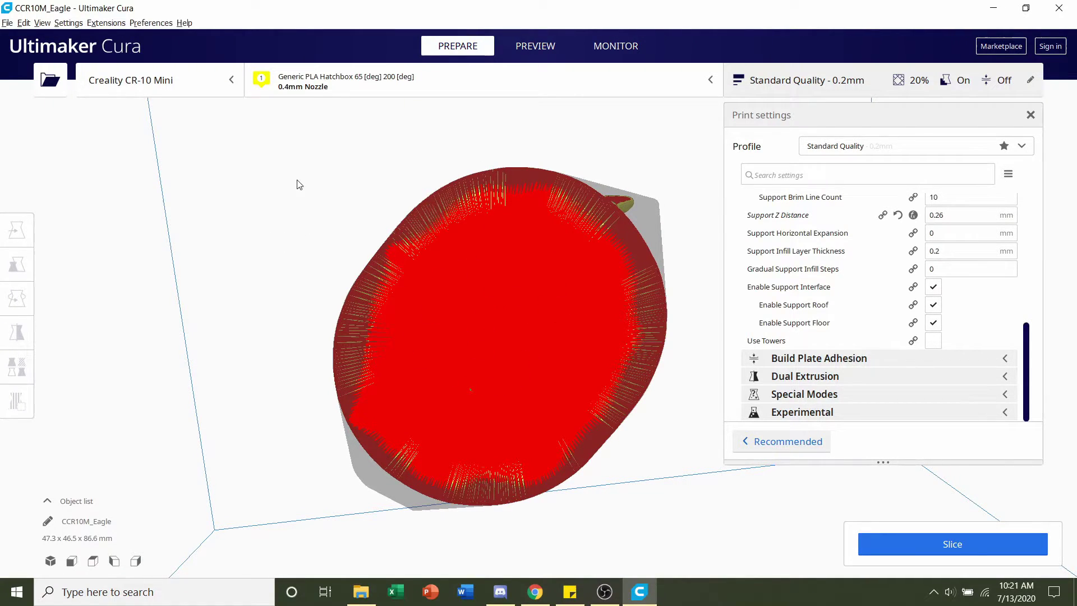
mouse_move(299, 185)
right_down()
mouse_move(312, 329)
mouse_move(406, 312)
right_up()
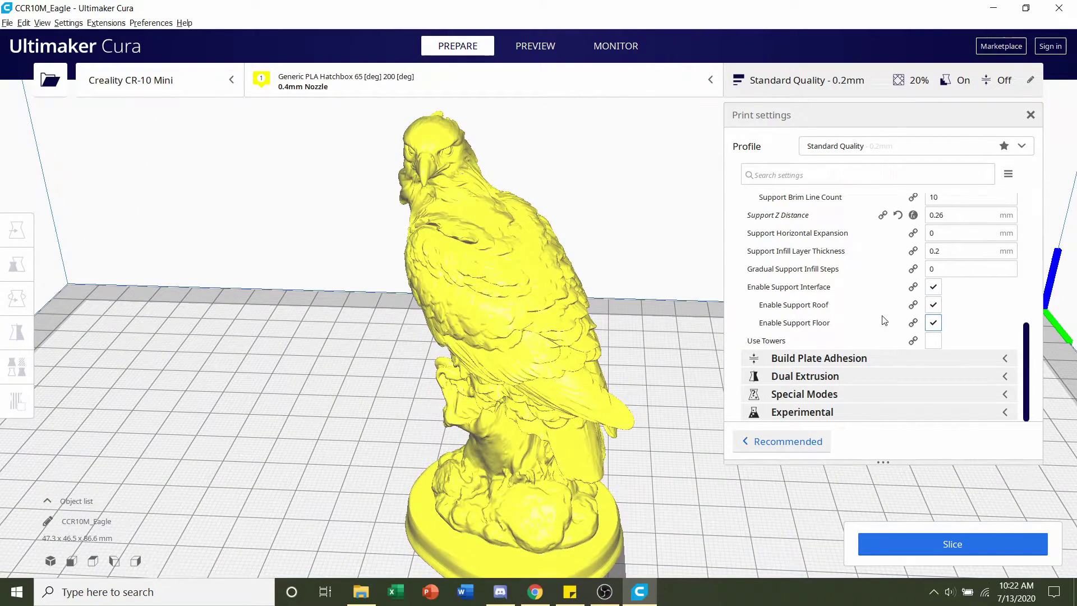
scroll(886, 337, up, 5)
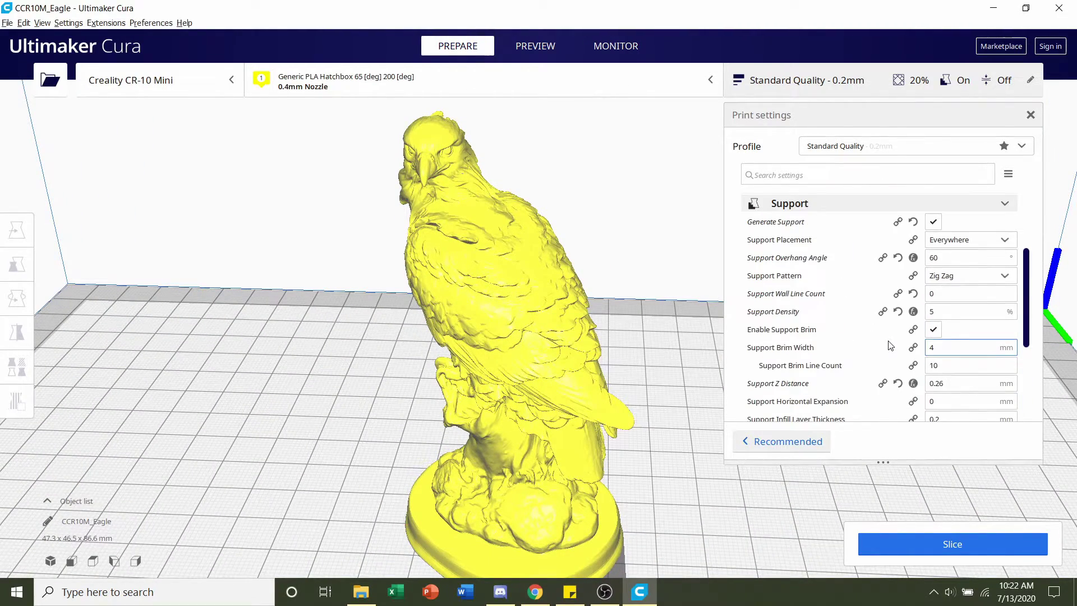
scroll(888, 342, up, 4)
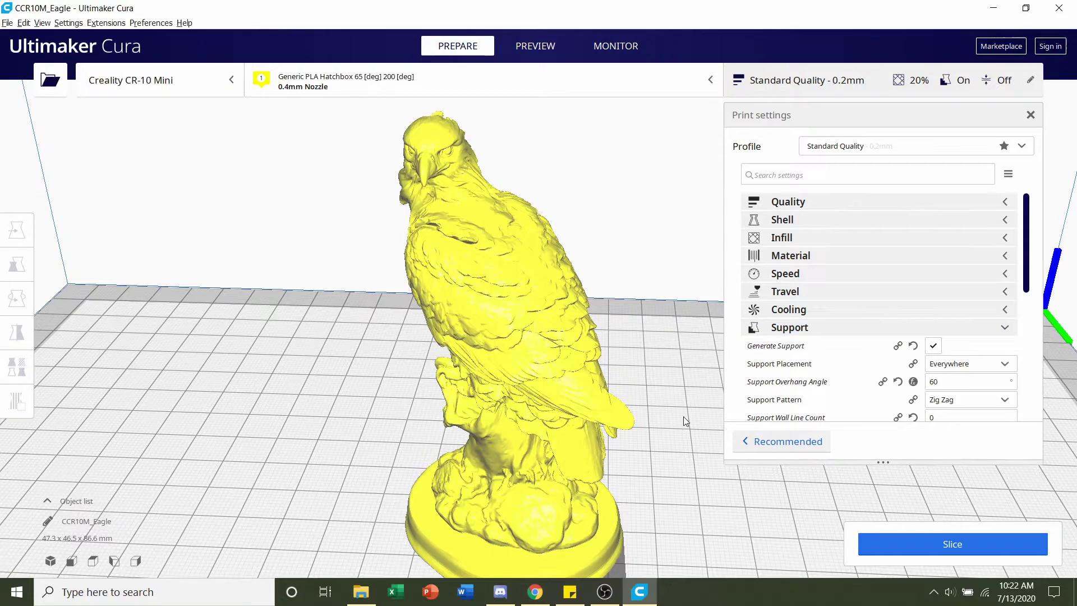
click(930, 543)
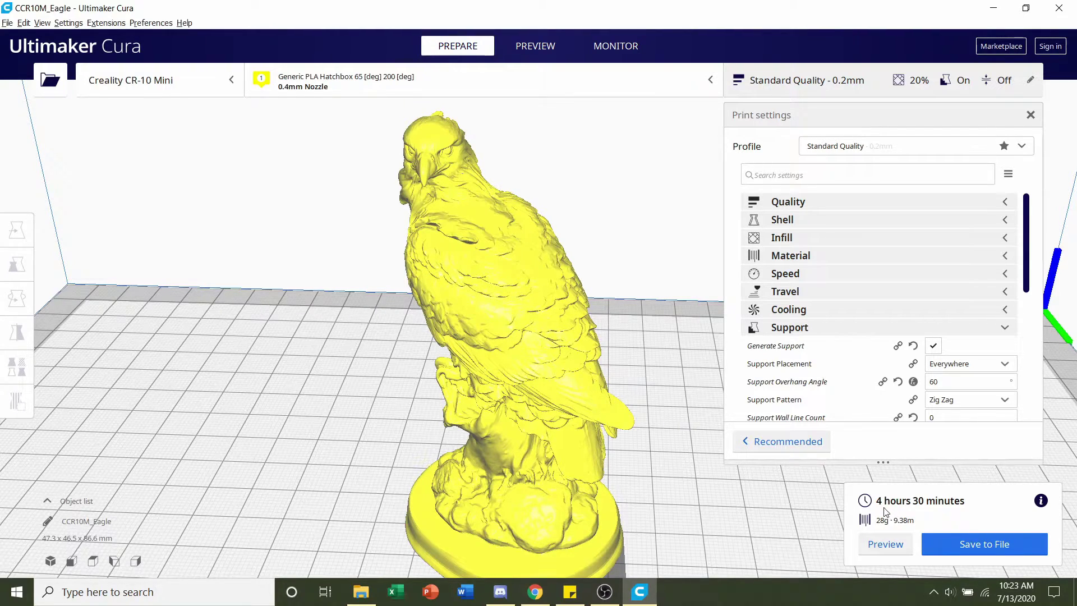
scroll(593, 445, down, 2)
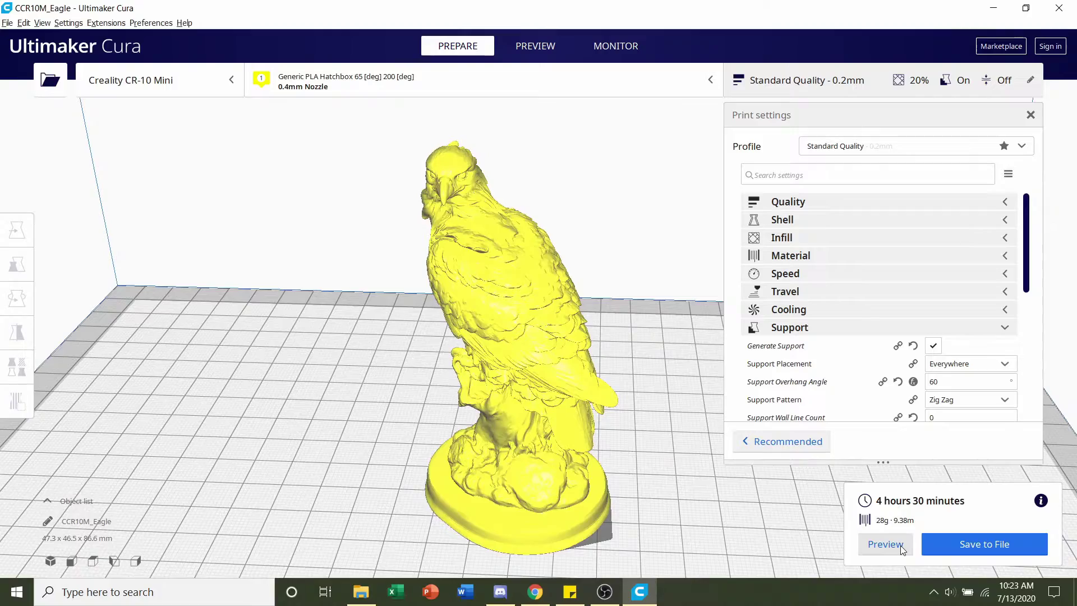
Open the layer Preview and orbit around the sliced eagle's head and cyan supports
click(881, 543)
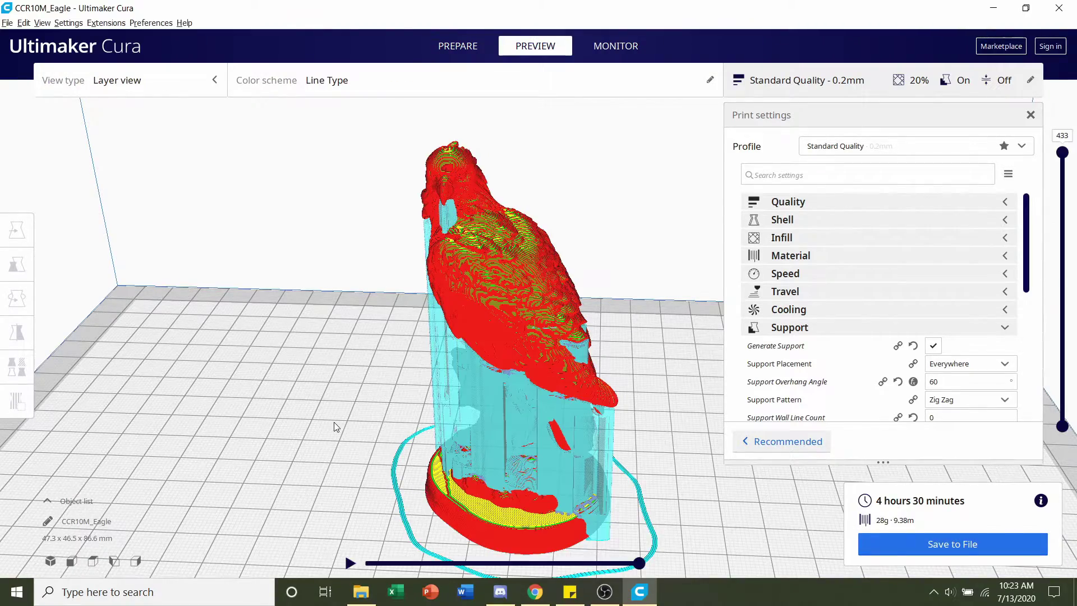
right_drag(329, 422, 533, 365)
scroll(533, 366, up, 8)
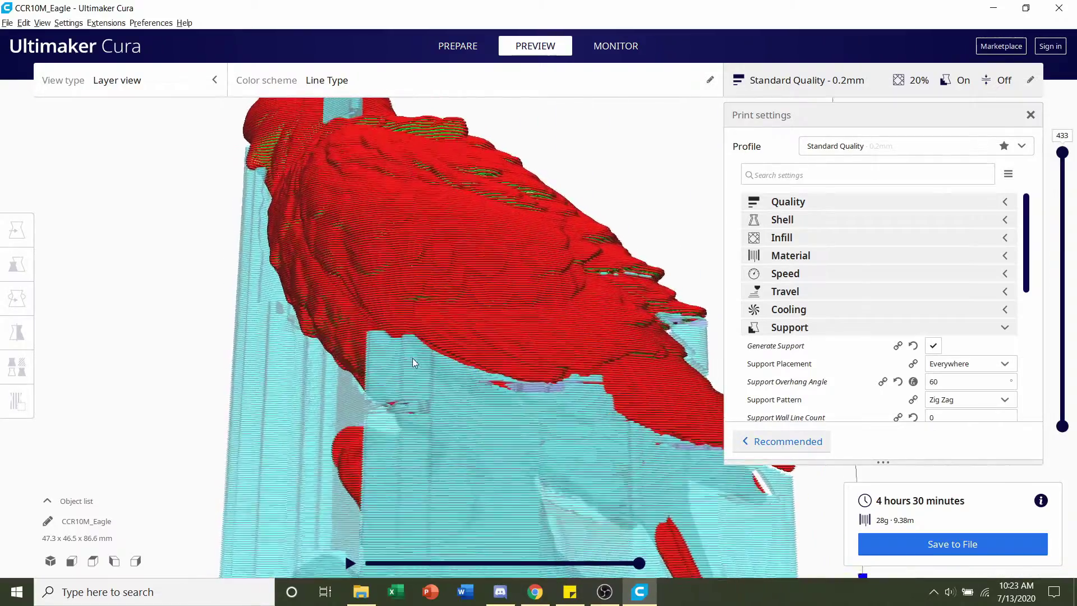
right_drag(374, 348, 271, 302)
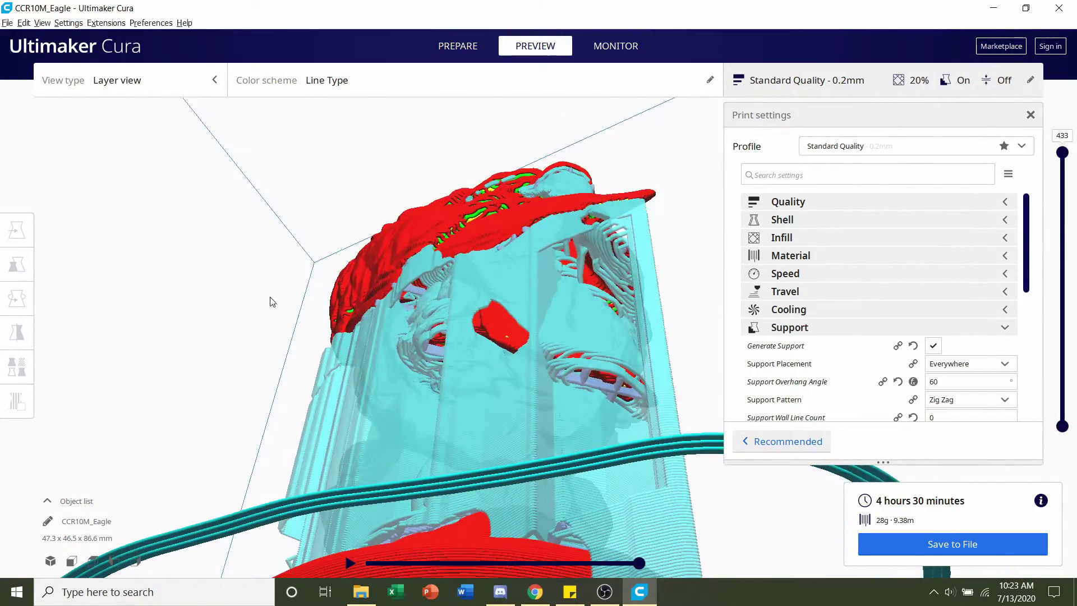
right_drag(582, 273, 469, 340)
right_drag(699, 301, 608, 286)
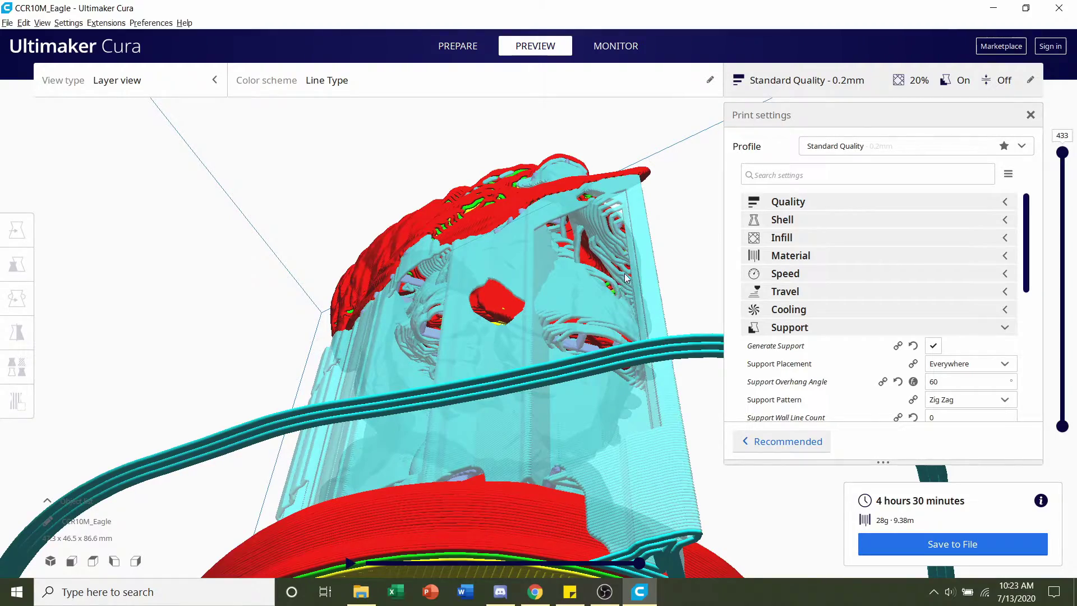
right_drag(626, 275, 298, 318)
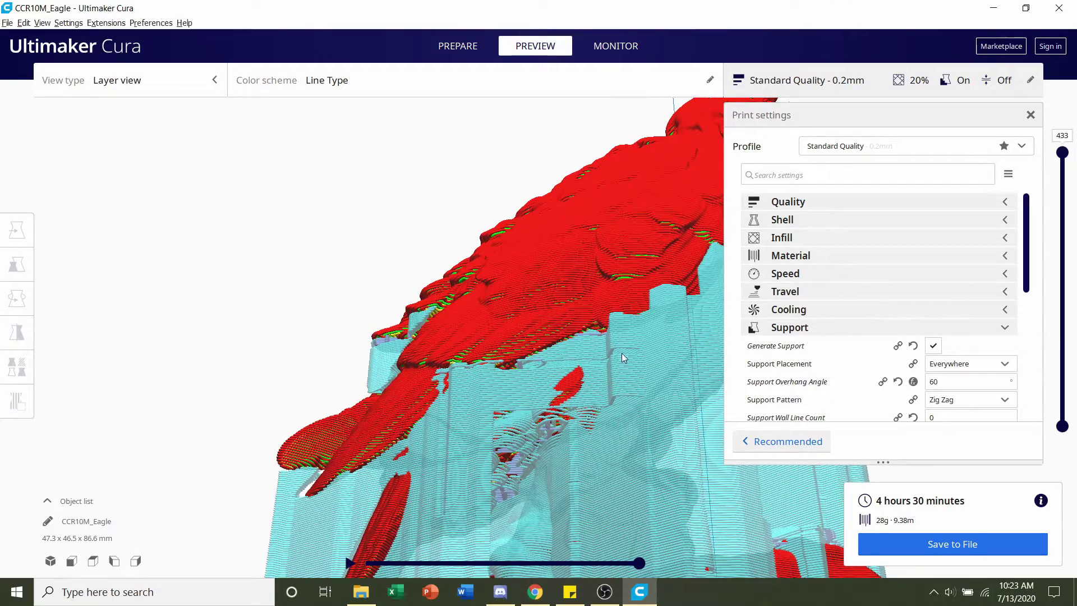
right_drag(622, 354, 306, 391)
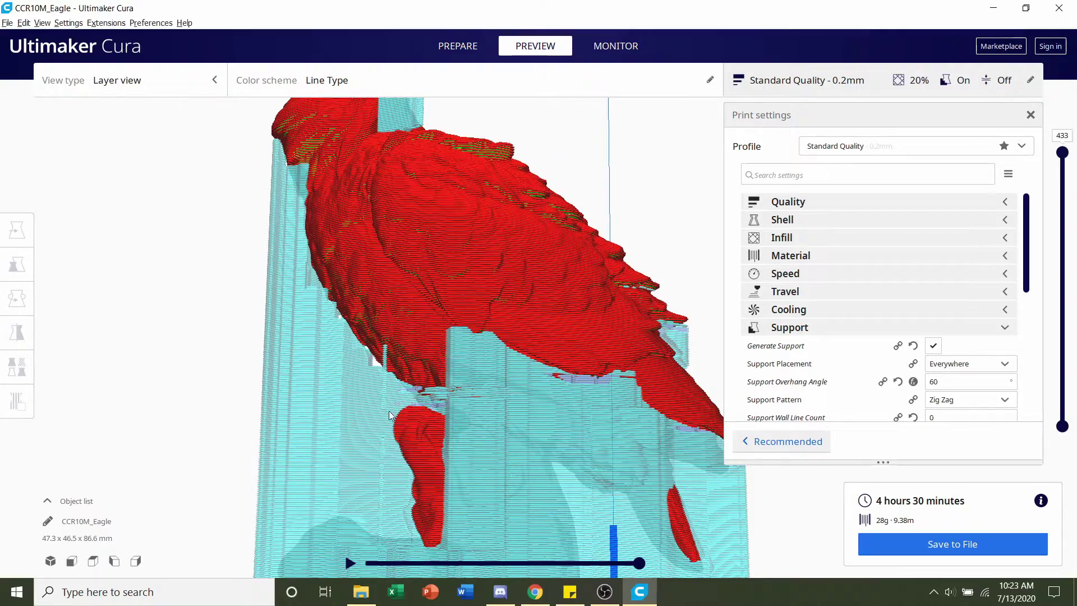
right_drag(456, 374, 310, 410)
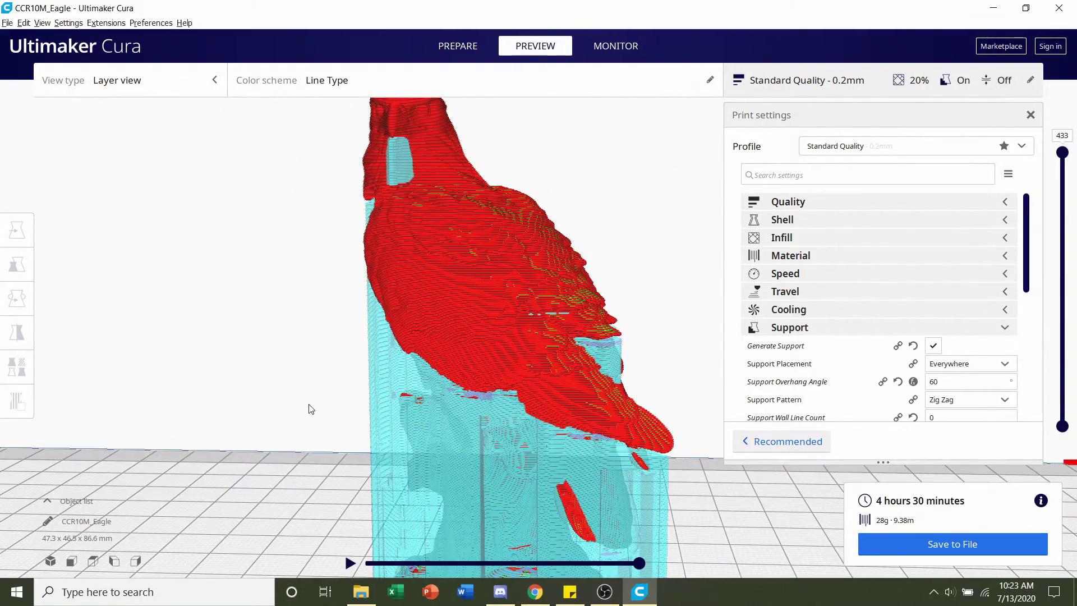
scroll(581, 423, down, 5)
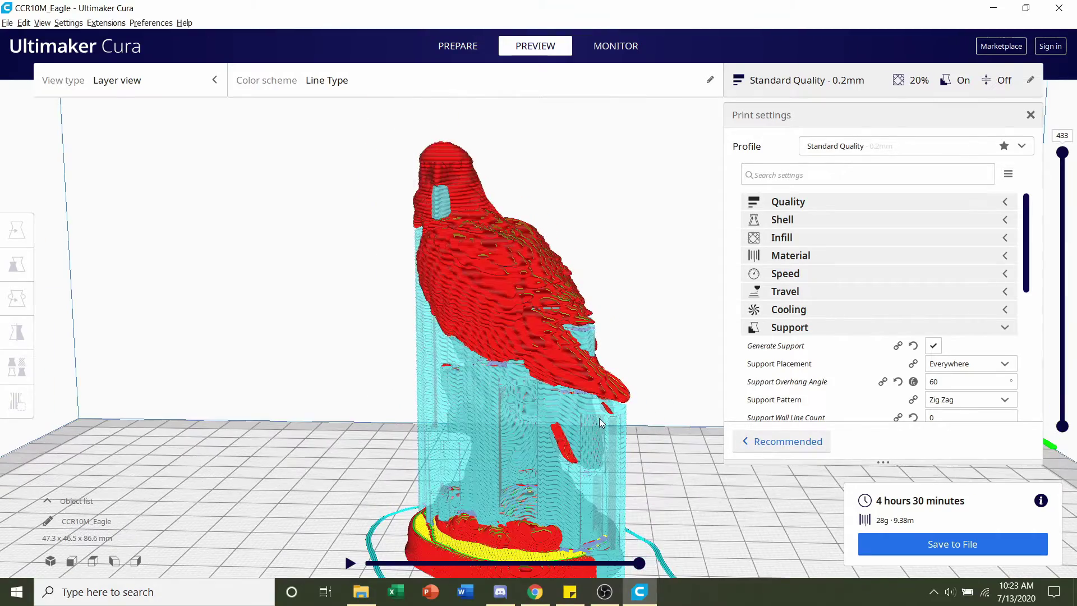
right_drag(552, 407, 577, 434)
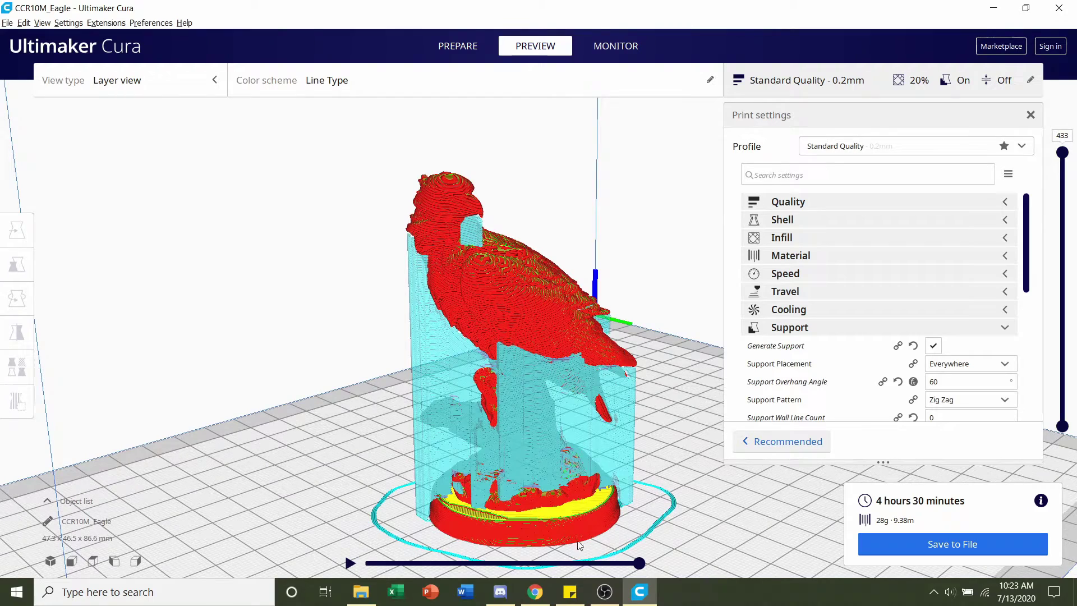